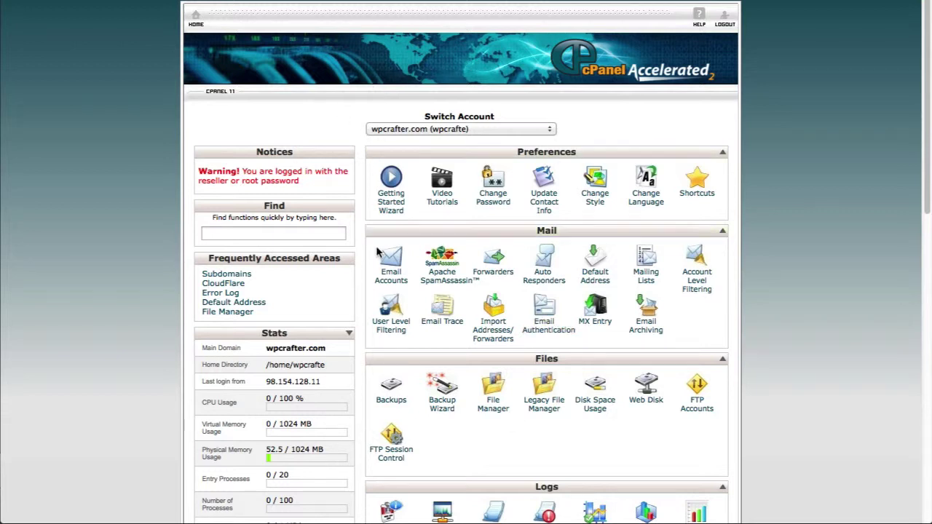
Scroll down the cPanel page toward the Software section containing Softaculous.
scroll(426, 290, "down", 4)
scroll(427, 290, "down", 3)
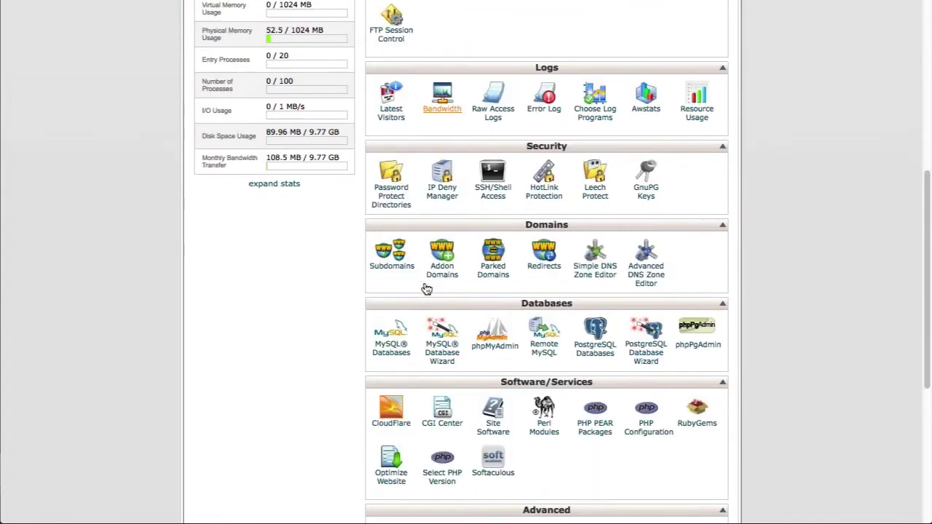
scroll(426, 290, "down", 2)
scroll(426, 288, "down", 3)
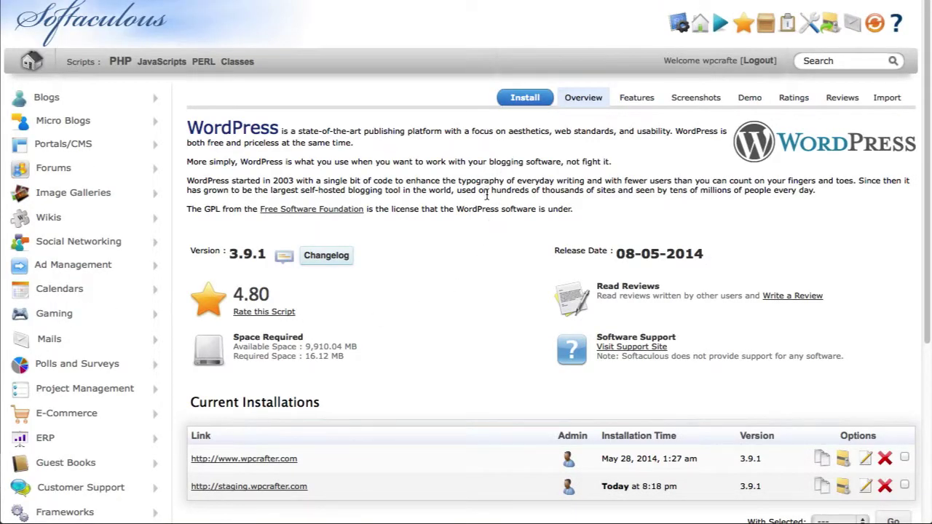
scroll(419, 155, "down", 1)
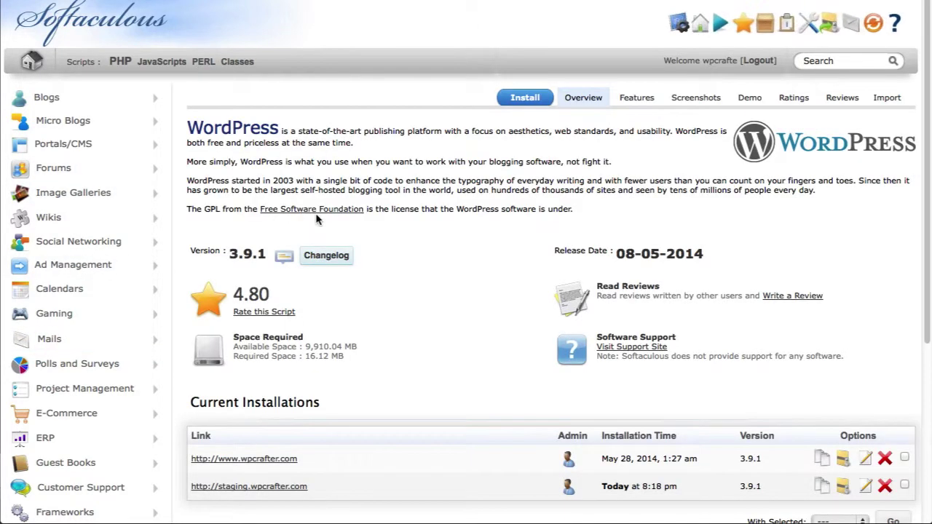
scroll(317, 220, "down", 5)
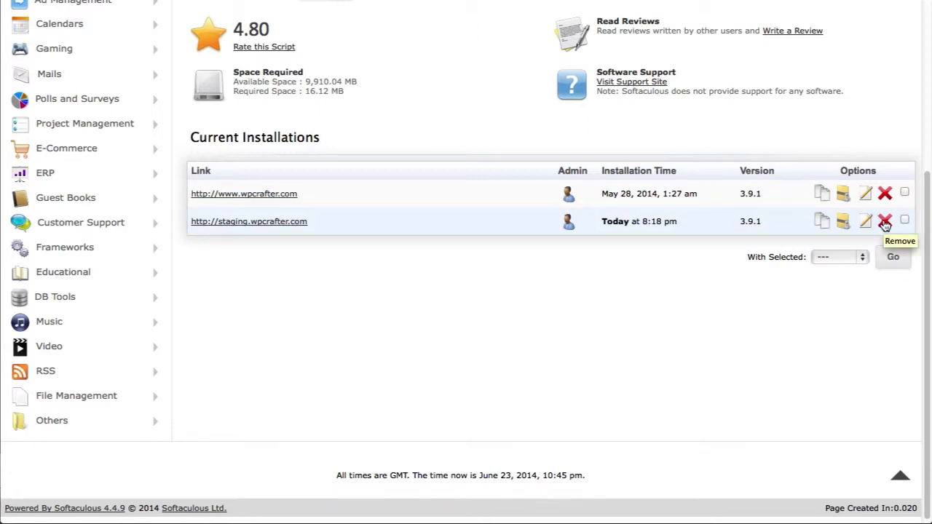
Request removal of staging.wpcrafter.com with its directory, database and database user all ticked.
left_click(886, 223)
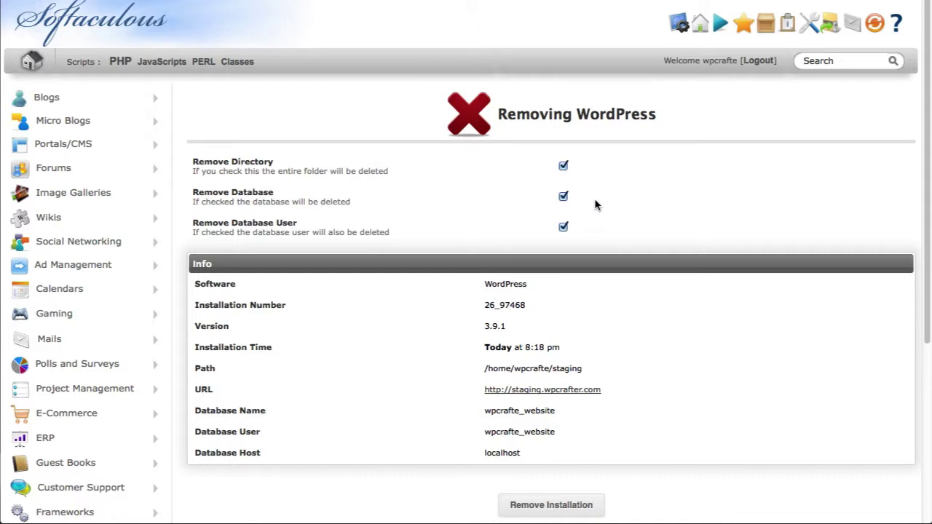
scroll(542, 199, "down", 2)
scroll(543, 199, "down", 3)
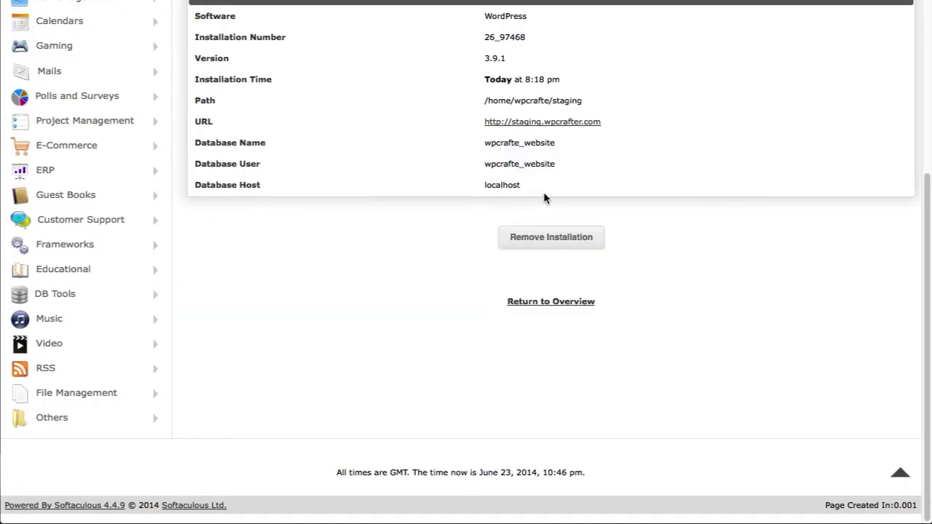
left_click(552, 241)
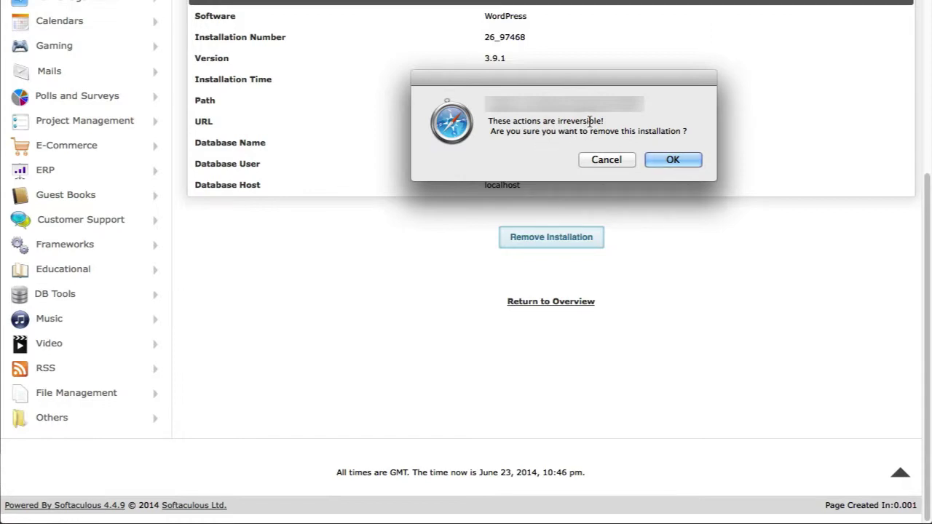
left_click(664, 159)
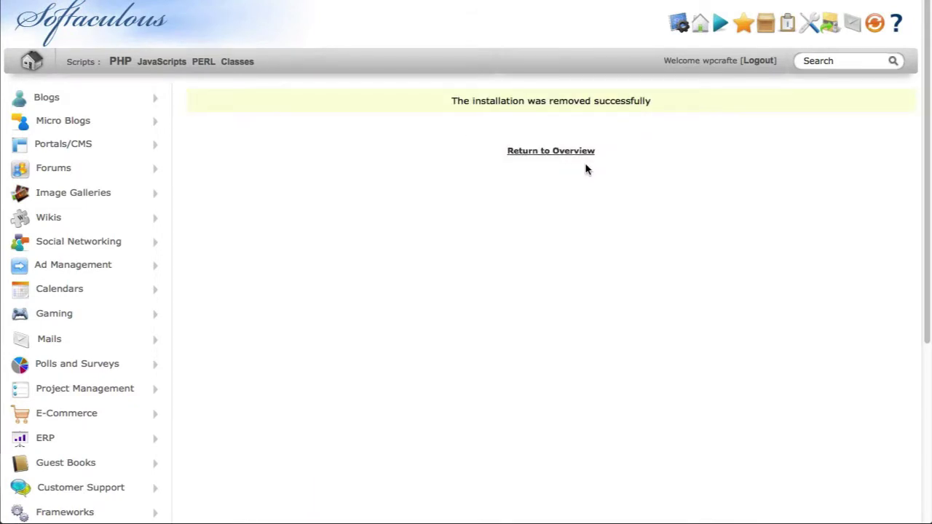
left_click(561, 152)
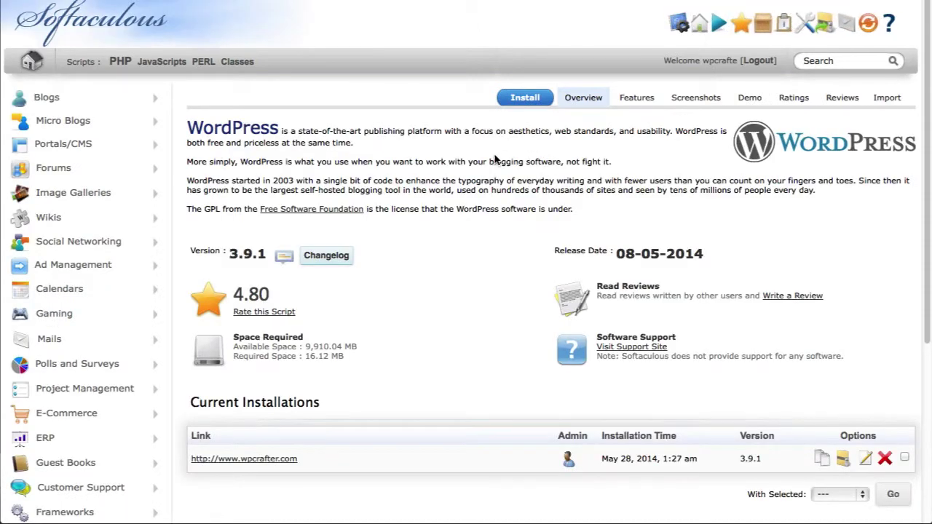
scroll(456, 262, "down", 5)
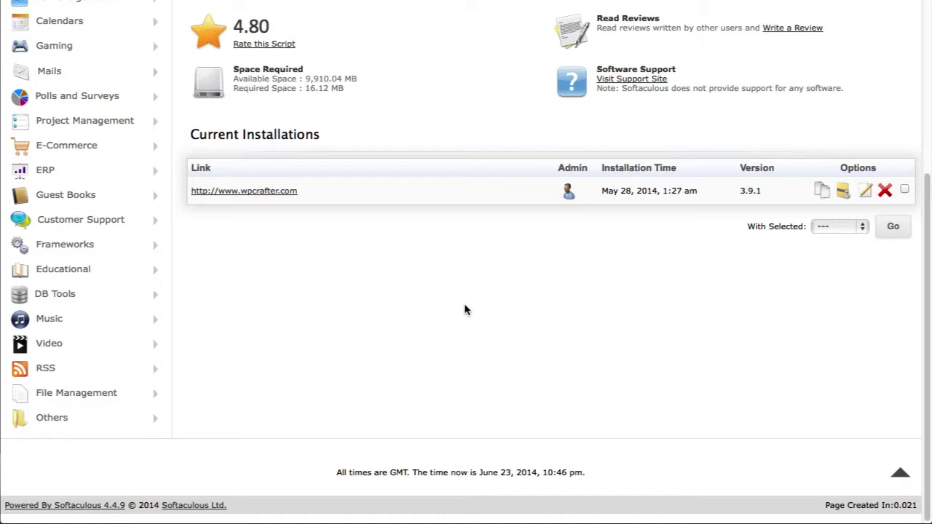
scroll(466, 311, "up", 1)
scroll(422, 302, "up", 5)
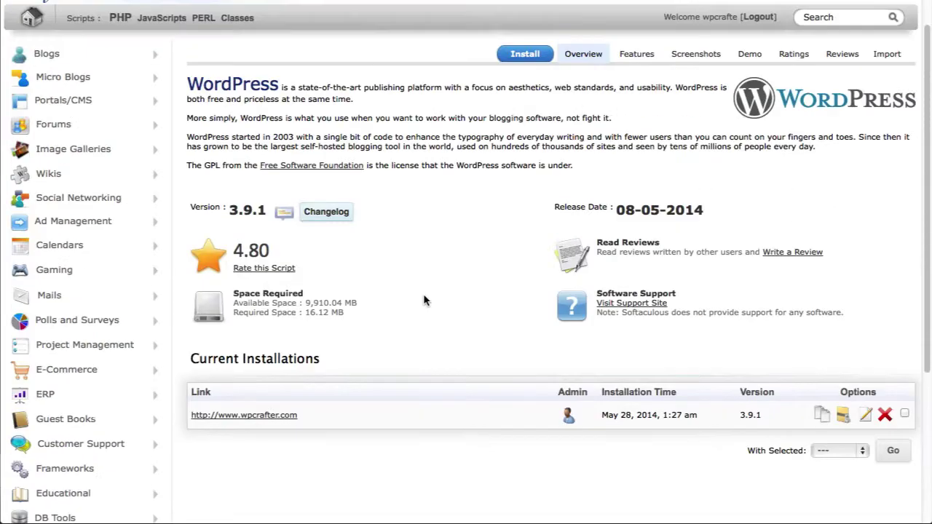